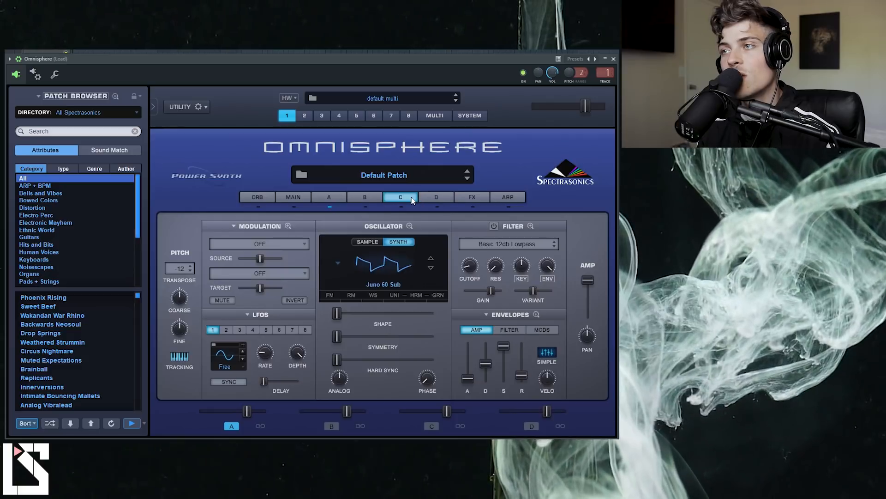
Set layer A's synth oscillator waveform to Sine and lower the layer's coarse pitch
left_click(369, 198)
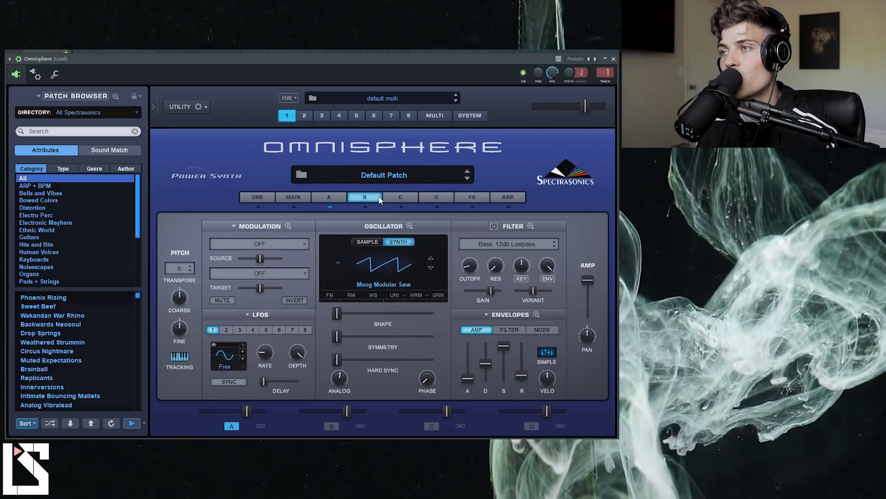
left_click(344, 200)
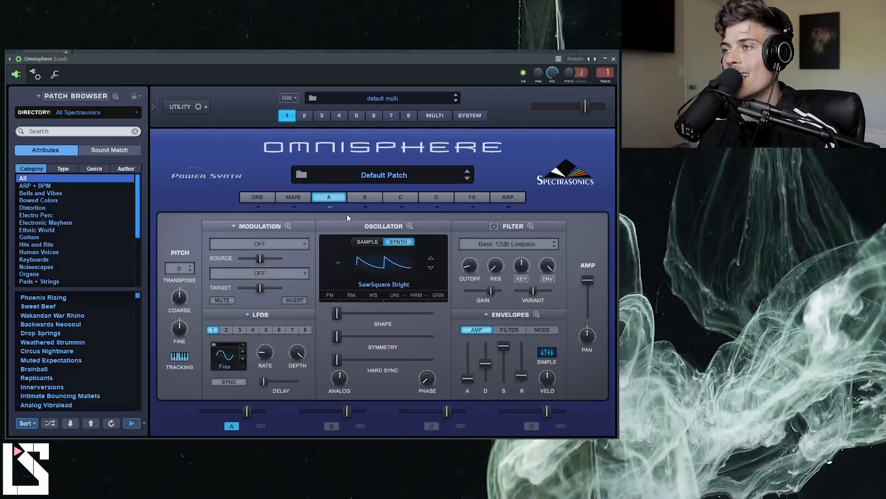
left_click(389, 263)
mouse_move(374, 339)
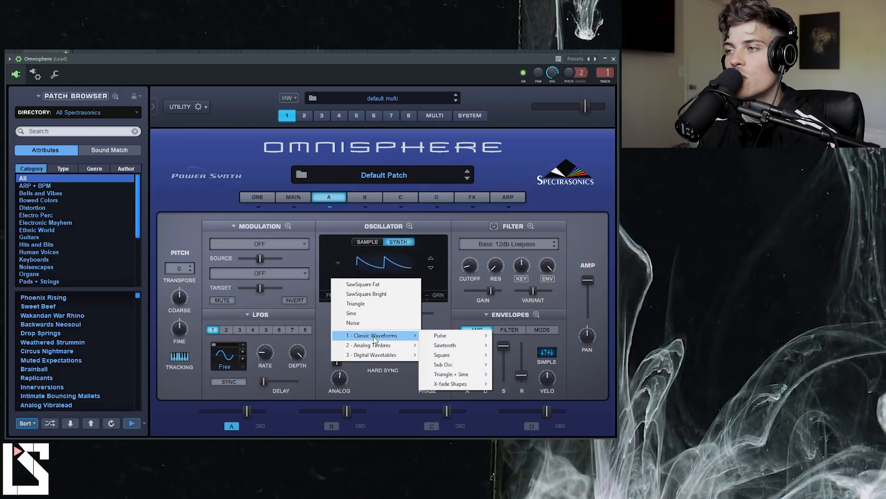
left_click(365, 313)
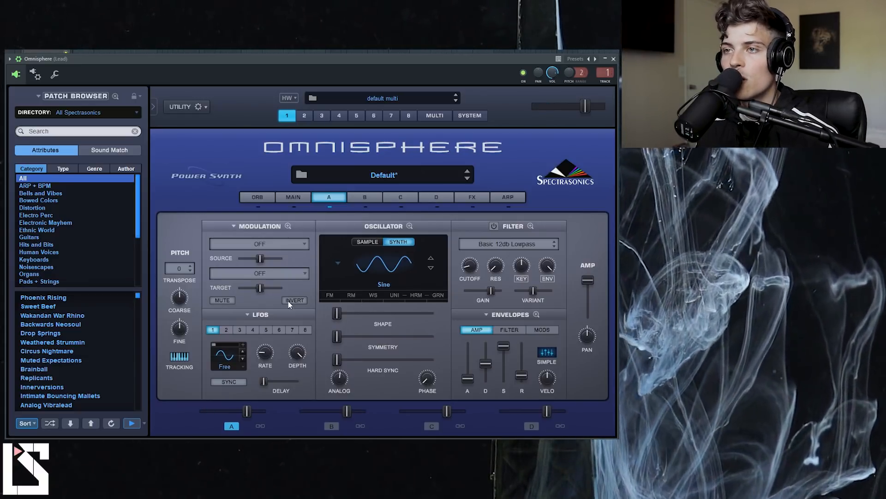
mouse_move(182, 304)
left_click_drag(182, 303, 180, 333)
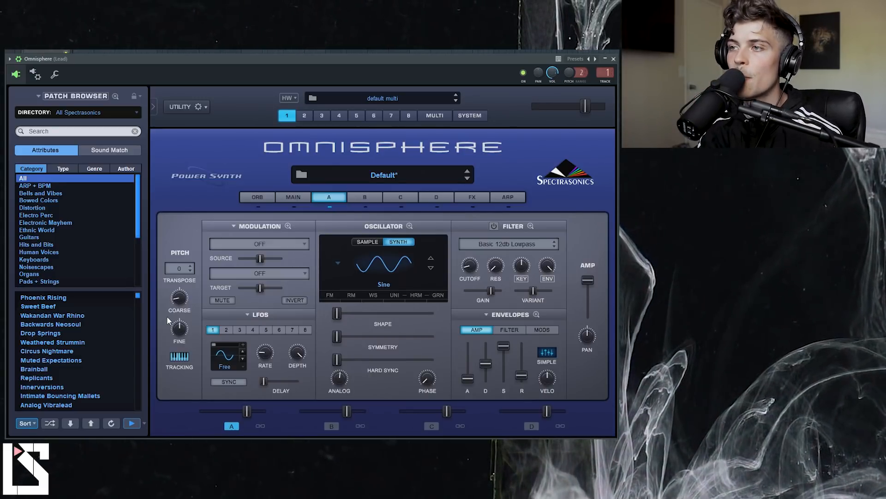
Adjust layer A's oscillator Shape to slightly over half and Symmetry to about one fifth, trying Hard Sync but returning it to zero
left_click_drag(342, 317, 351, 314)
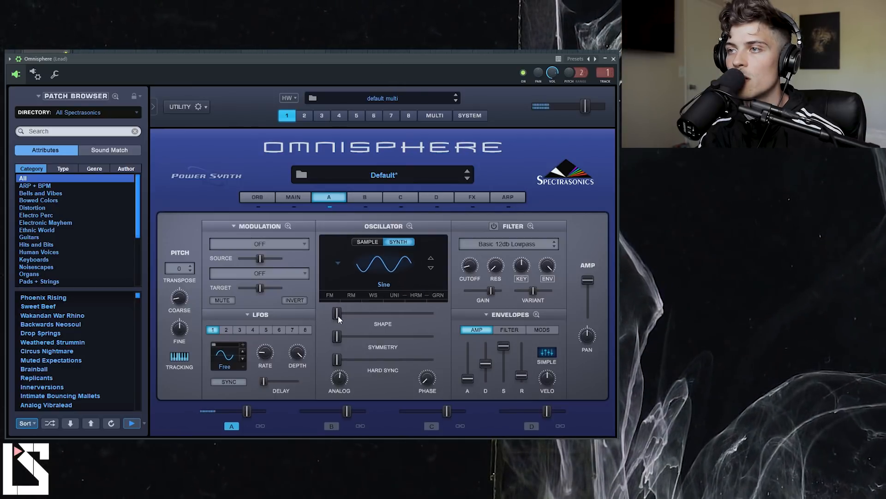
left_click_drag(397, 315, 306, 314)
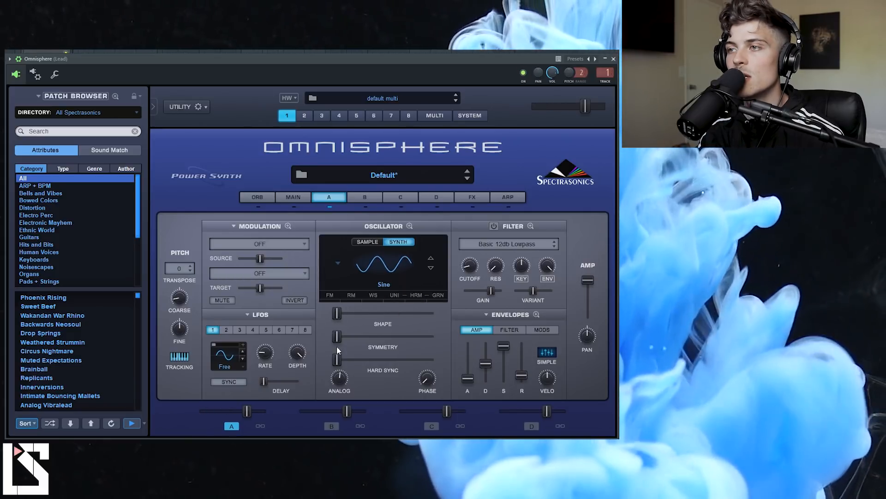
left_click_drag(339, 340, 394, 340)
left_click_drag(337, 313, 394, 315)
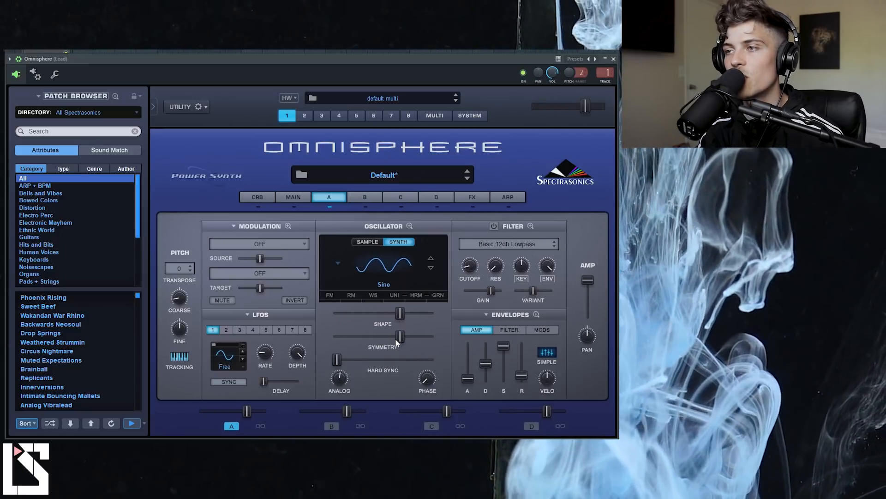
mouse_move(339, 361)
left_mouse_down()
mouse_move(395, 363)
mouse_move(337, 363)
left_mouse_up()
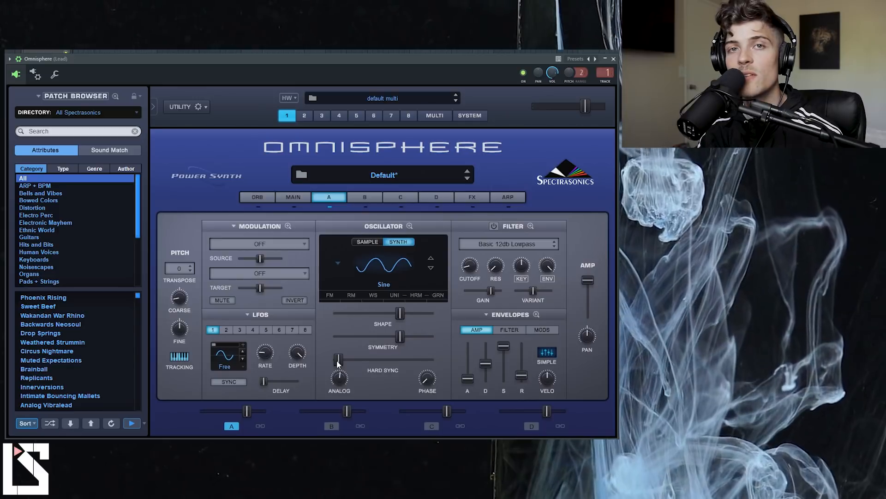
left_click(338, 363)
left_click(335, 362)
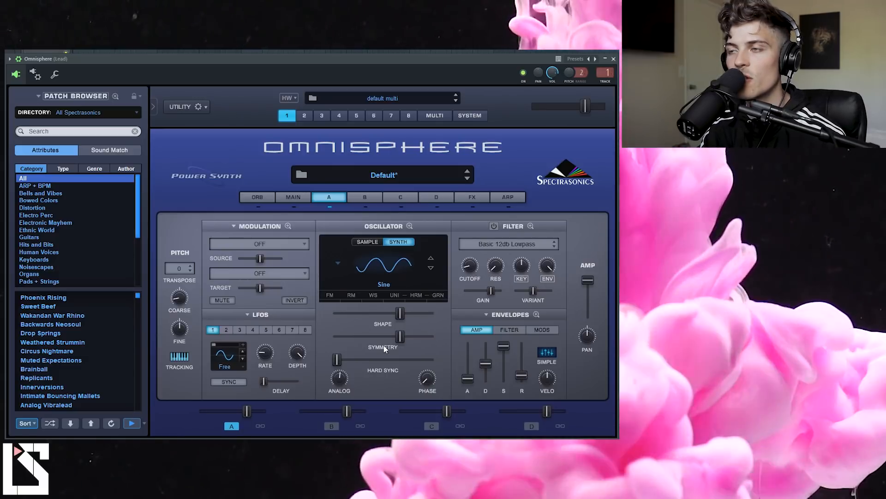
left_click_drag(401, 316, 358, 344)
left_click_drag(371, 314, 394, 320)
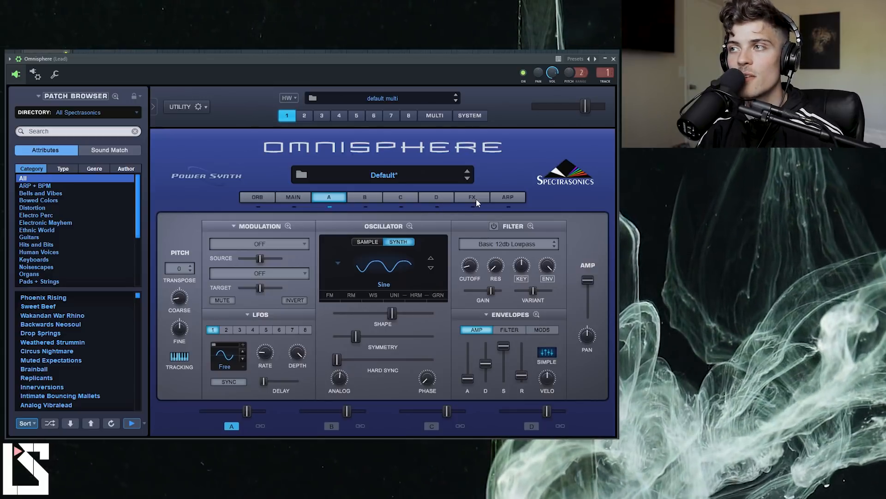
Add Flame Distortion to the first slot of the common effects rack
left_click(476, 199)
left_click(233, 251)
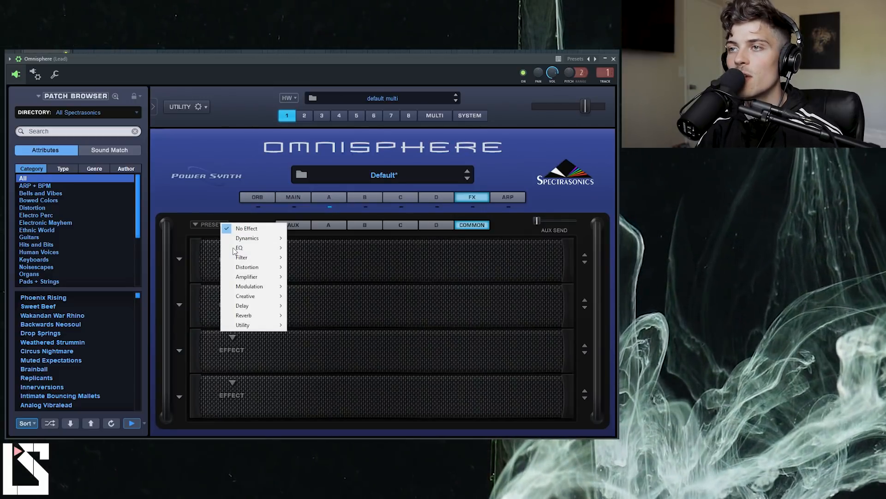
mouse_move(250, 269)
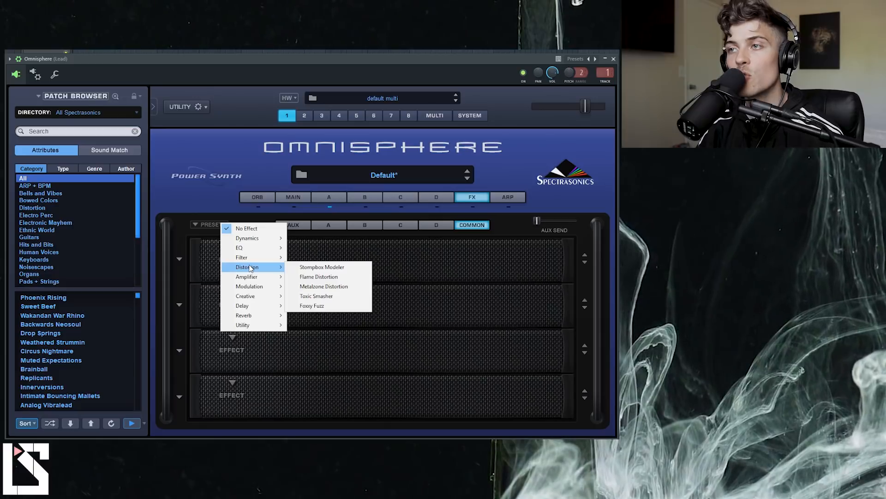
left_click(318, 277)
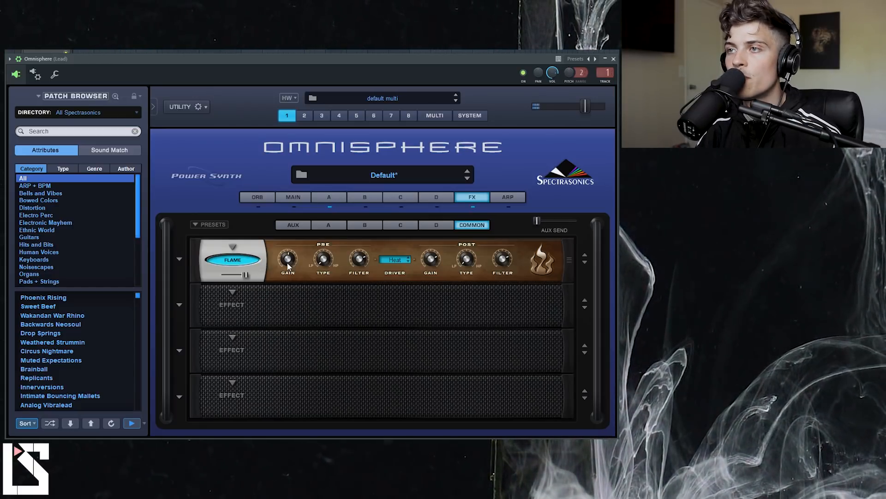
Try other driver modes on the Flame distortion, return it to Heat, and compare the sound with the effect bypassed
mouse_move(288, 266)
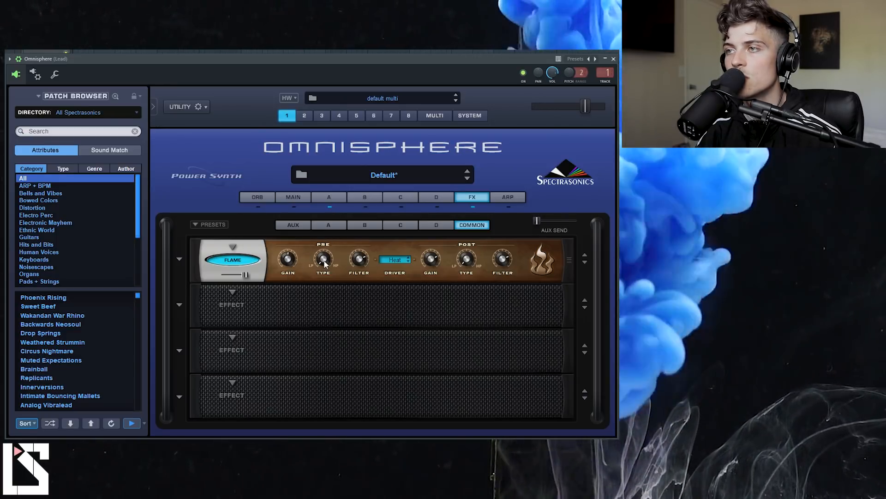
left_click(409, 262)
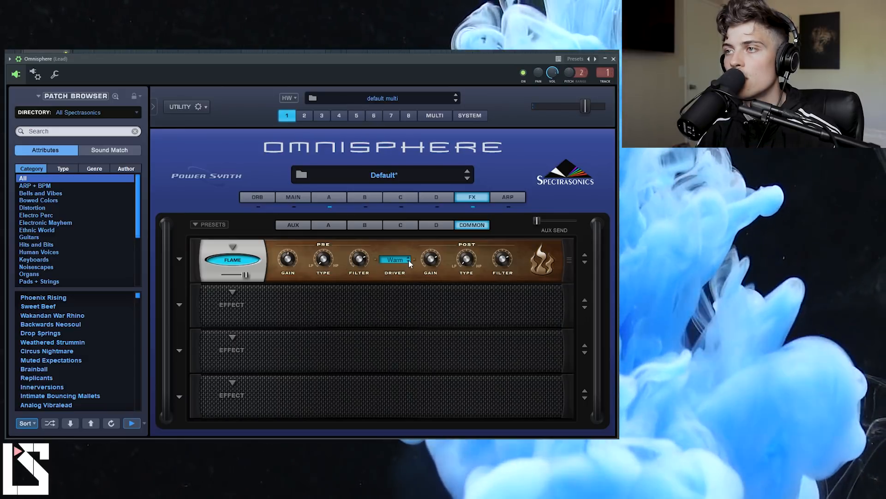
left_click(409, 262)
left_click(410, 261)
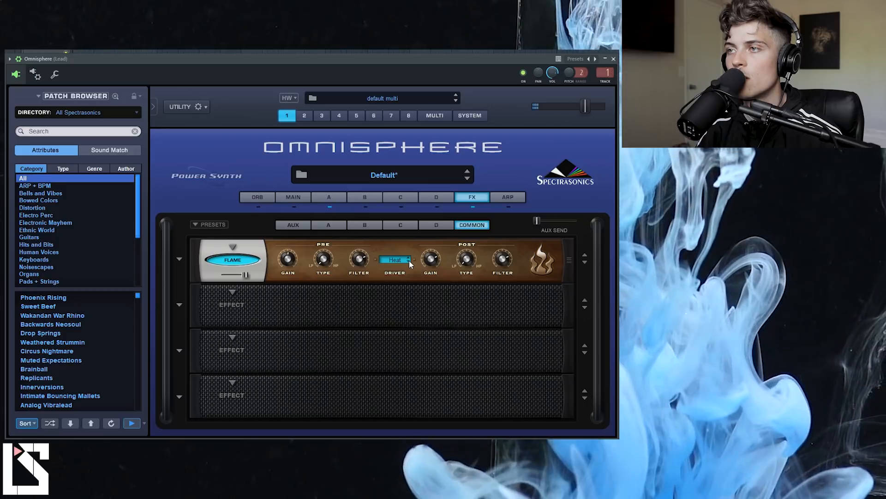
left_click(409, 262)
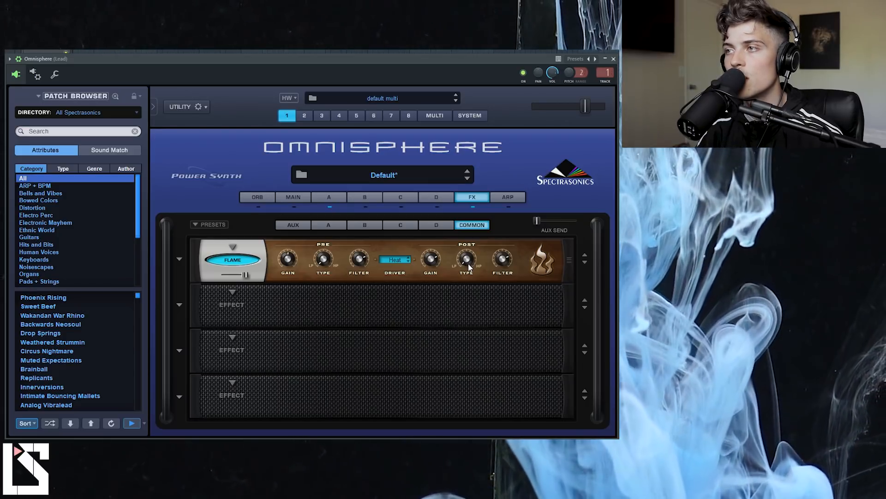
left_click_drag(363, 261, 364, 264)
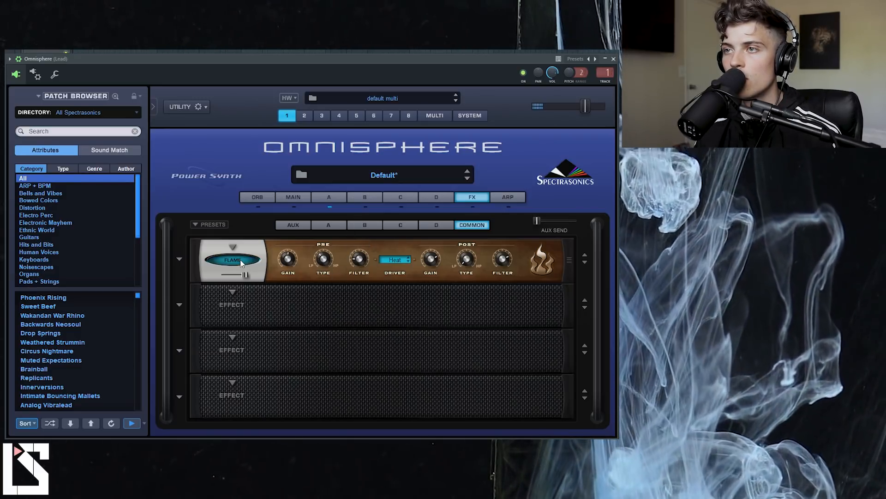
left_click(240, 261)
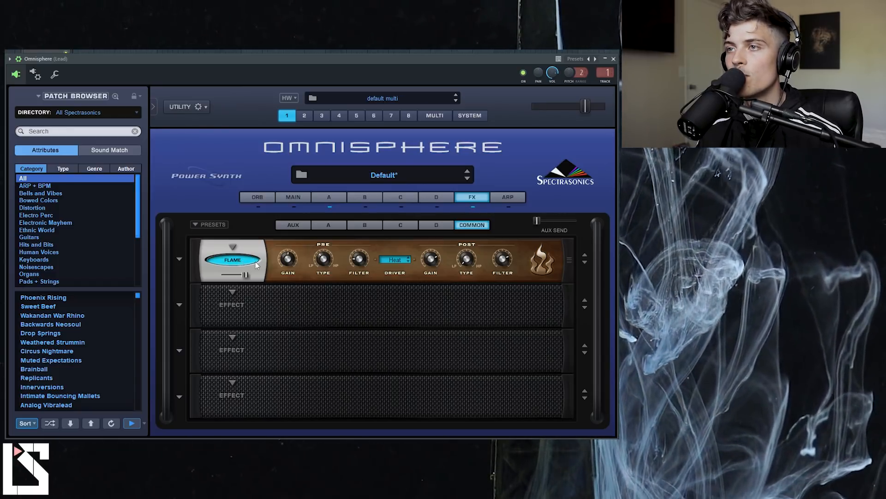
Add the Stomp Comp dynamics effect to the second slot of the common effects rack
left_click(231, 290)
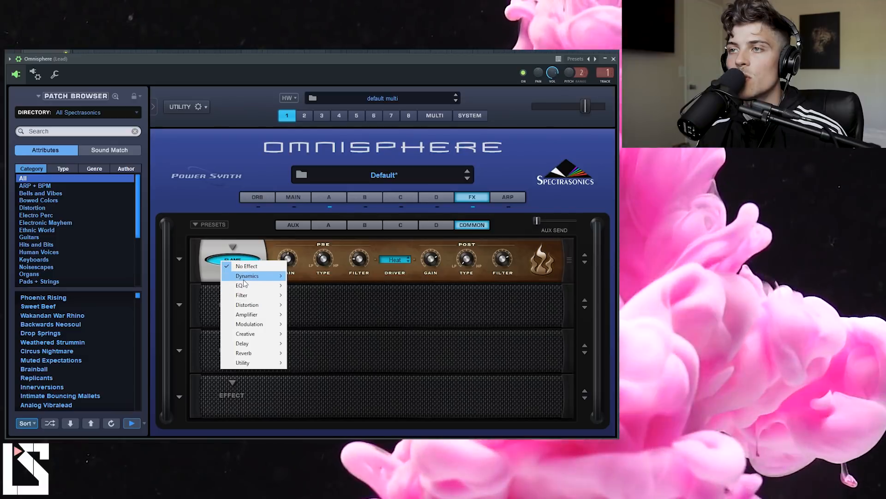
mouse_move(249, 281)
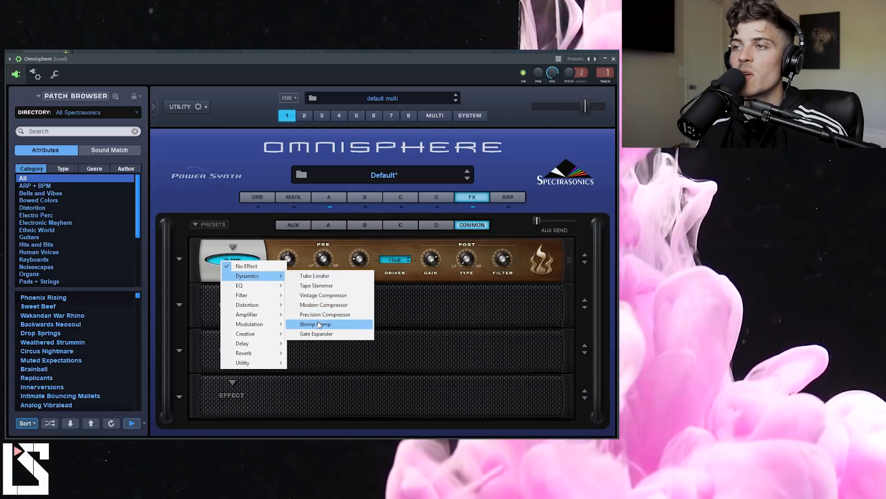
left_click(317, 324)
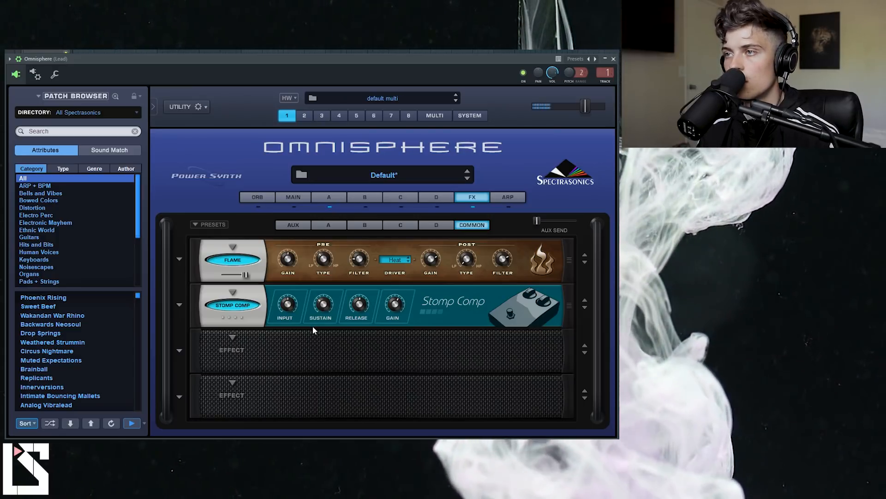
Compare the sound with the Flame and Stomp Comp effects bypassed and re-enabled
left_click(252, 306)
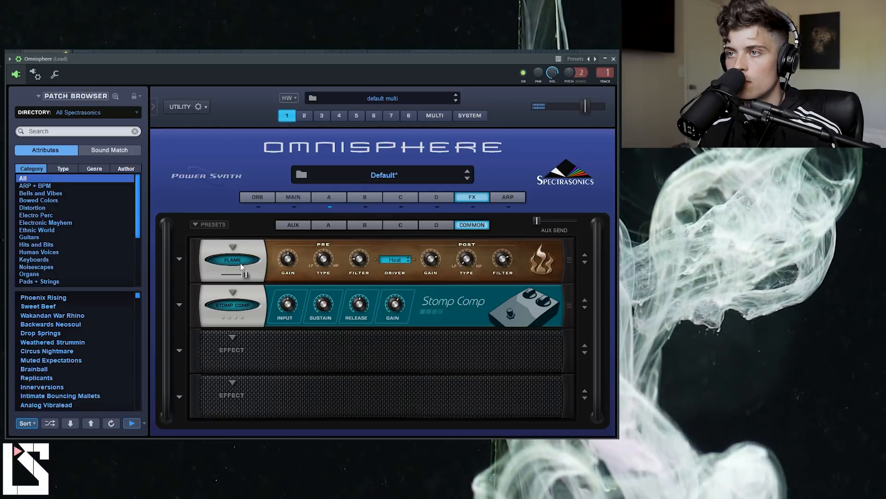
left_click(241, 262)
left_click(240, 303)
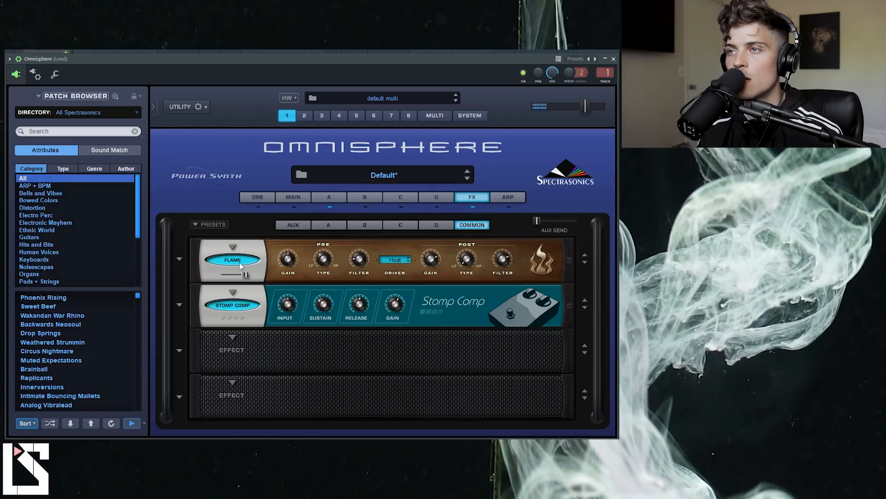
left_click(240, 261)
left_click(240, 305)
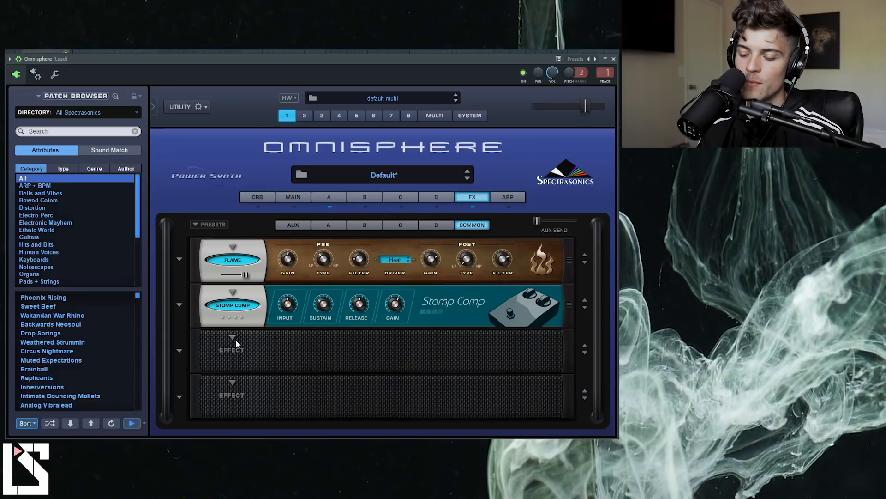
Add the Resonators effect to the third common effects slot and compare the sound with it bypassed and enabled
left_click(235, 339)
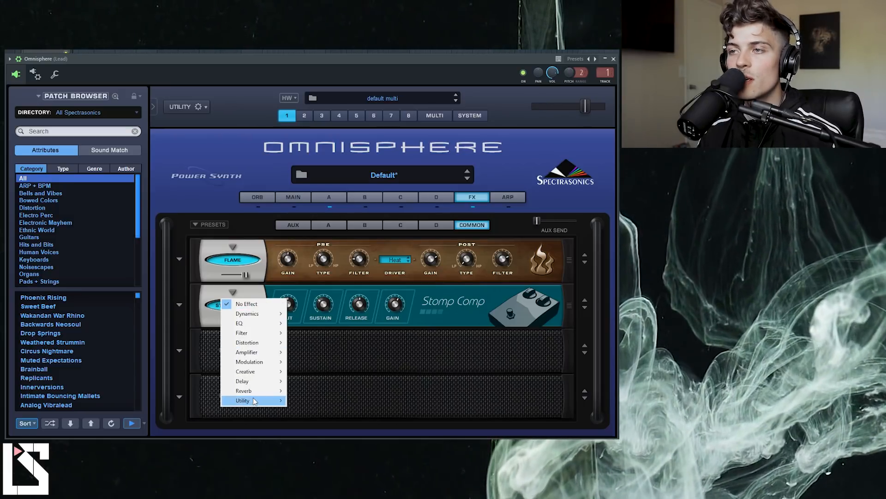
mouse_move(257, 372)
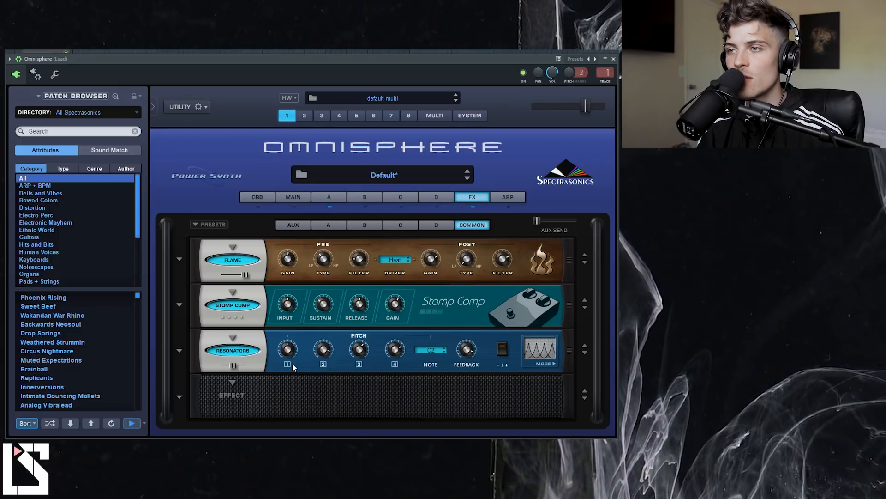
left_click(234, 350)
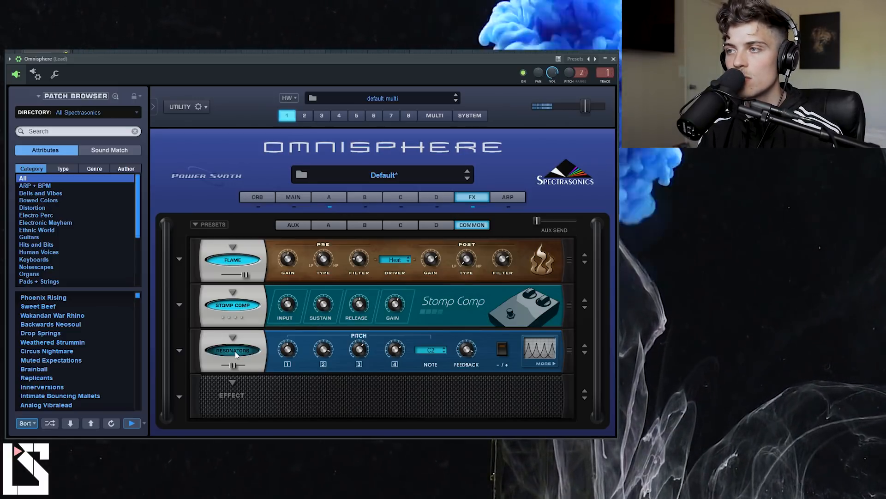
left_click(233, 350)
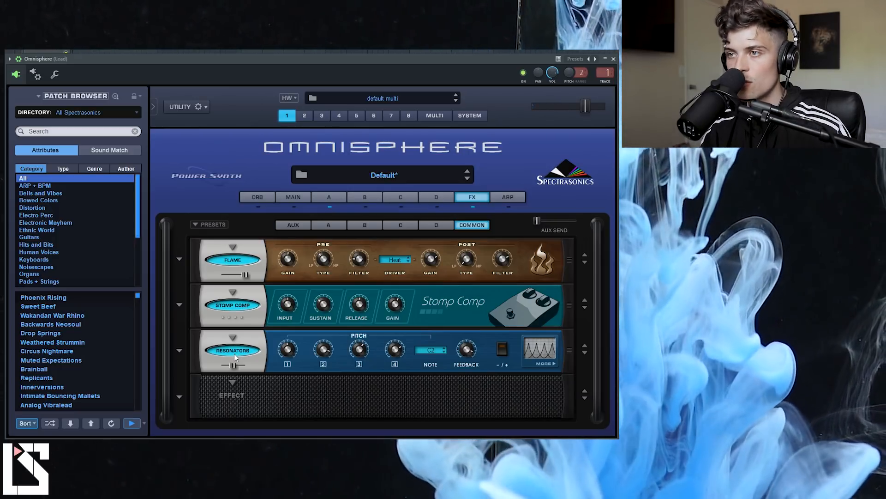
left_click(233, 351)
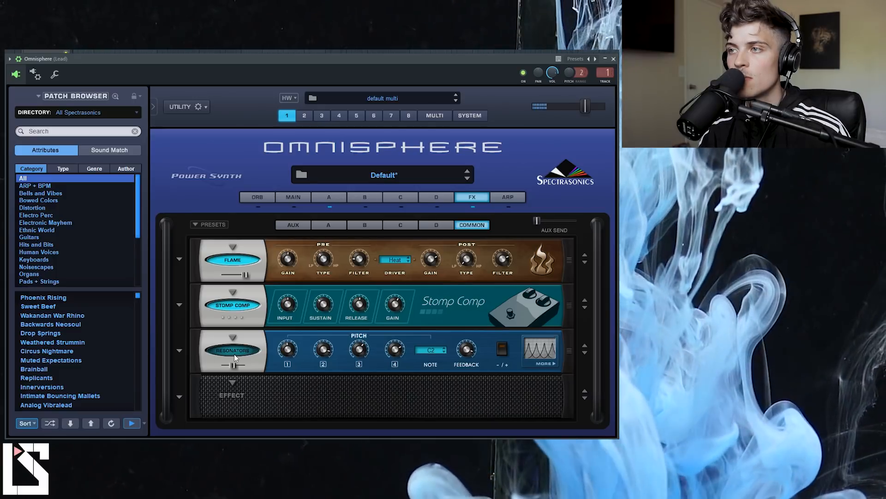
left_click(239, 352)
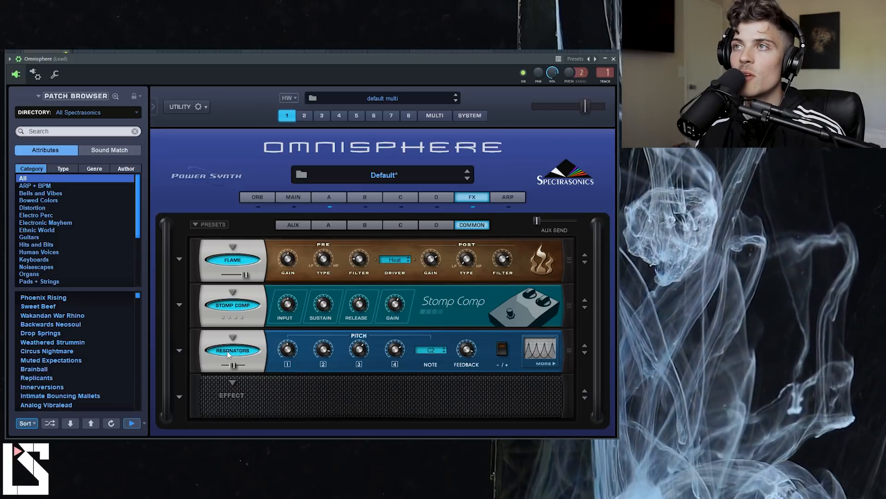
Load Edison into the second effect slot of the mixer's master track
key("F6")
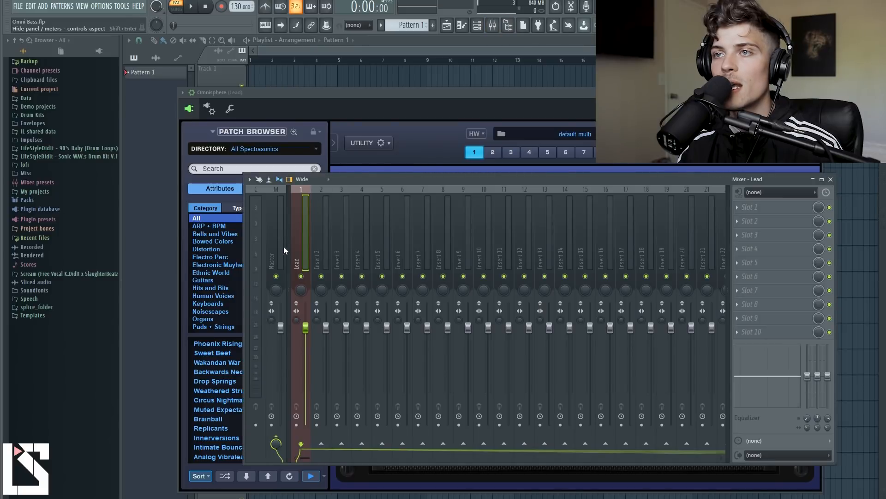
left_click(284, 247)
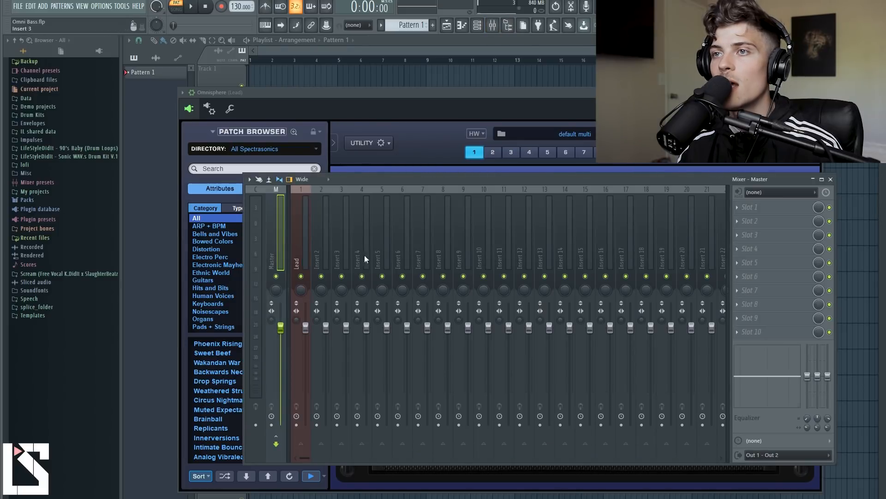
left_click(738, 227)
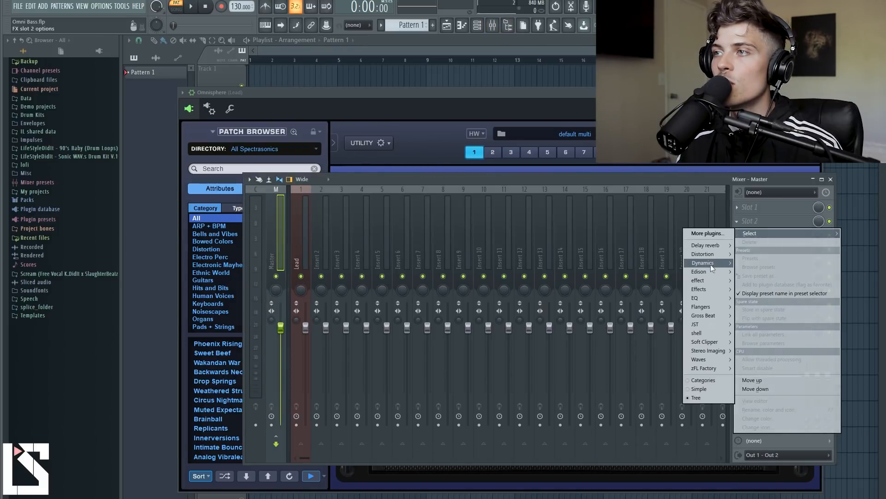
mouse_move(708, 273)
left_click(670, 272)
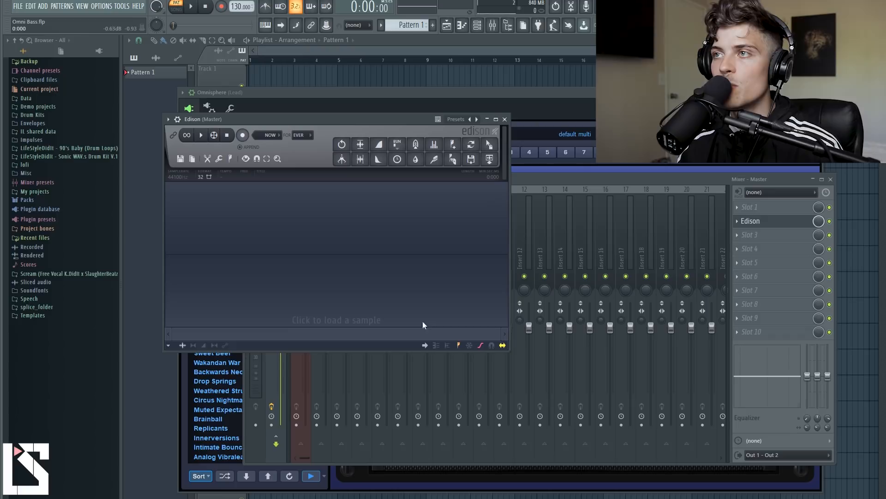
Record the bass in Edison with the Resonators effect bypassed and add the take to the channel rack as a sample
left_click(550, 93)
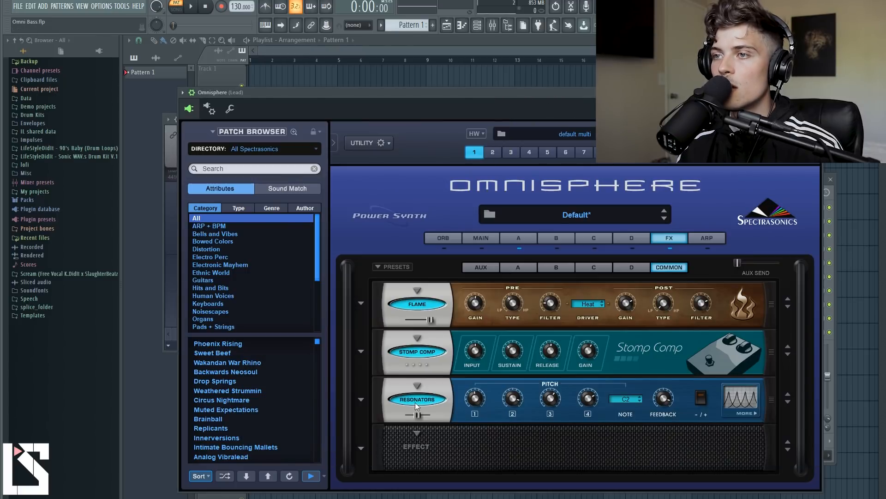
left_click_drag(384, 93, 391, 174)
left_click_drag(344, 116, 454, 86)
left_click(352, 106)
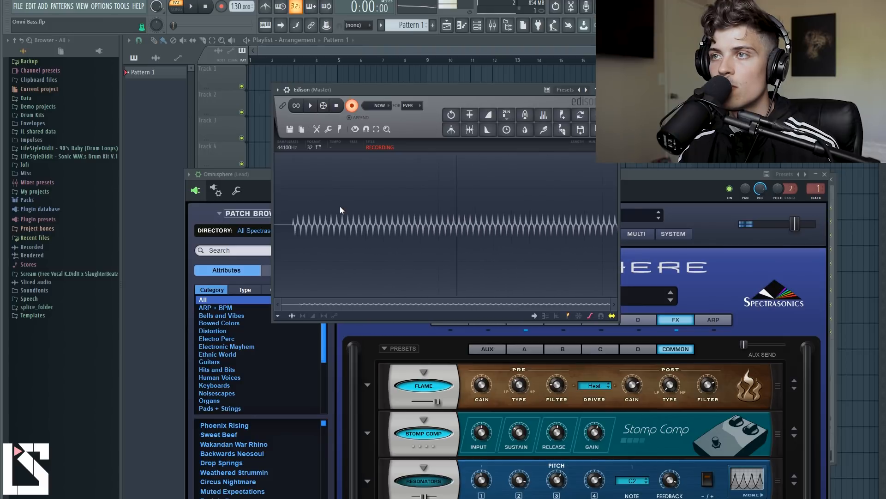
left_click(352, 107)
left_click_drag(611, 226, 276, 226)
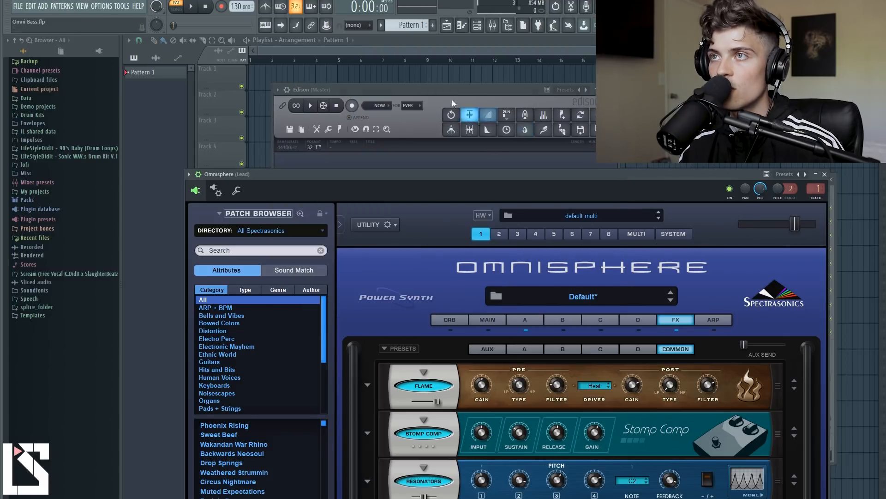
Record a second Edison take with the Resonators effect enabled and trim the silence before the sound
left_click(352, 107)
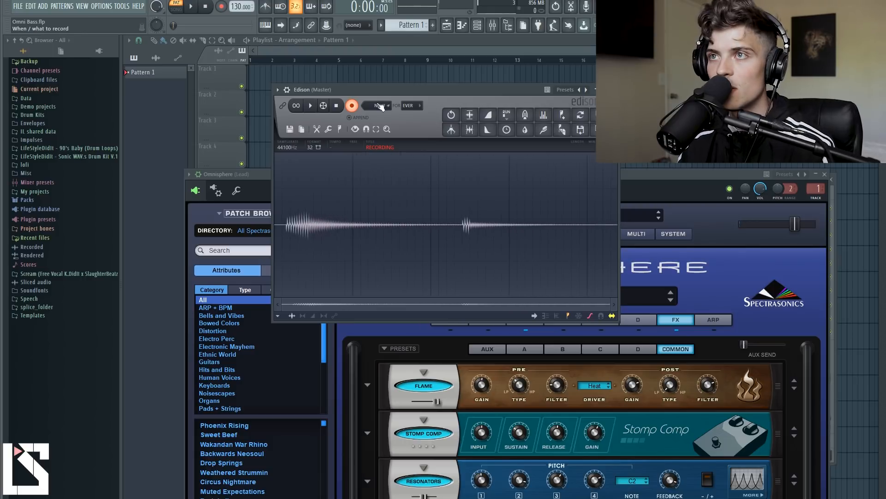
left_click_drag(292, 238, 271, 237)
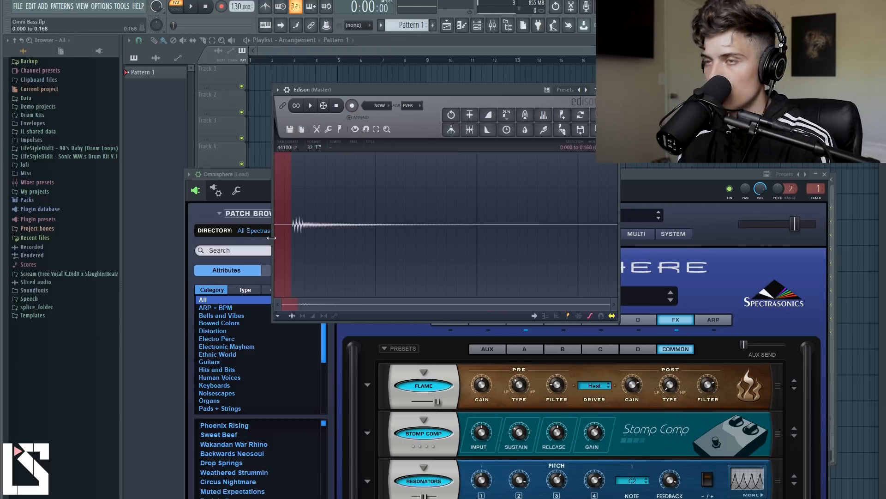
key("Delete")
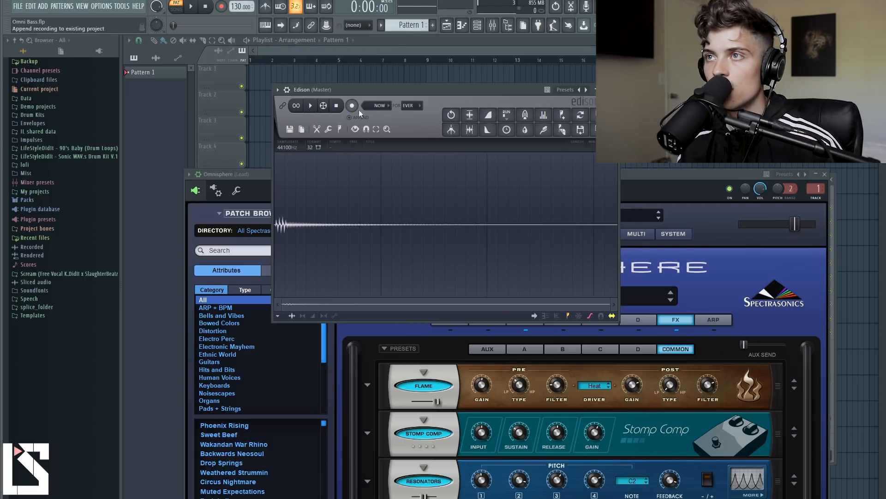
Normalize the second Edison take and add it to the channel rack as a sample
left_click(470, 115)
left_click_drag(395, 225, 171, 223)
left_click_drag(581, 129, 482, 247)
Audition the two recorded bass samples in the channel rack to compare their waveforms and sound
left_click(493, 236)
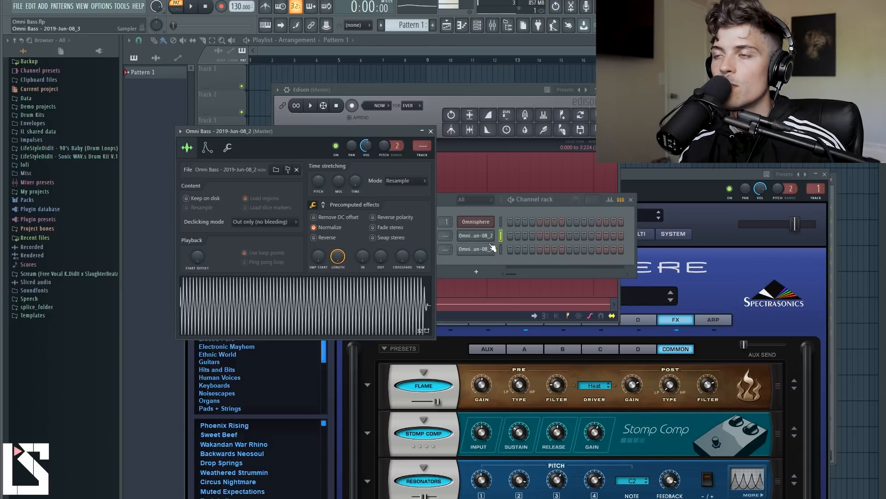
left_click(431, 132)
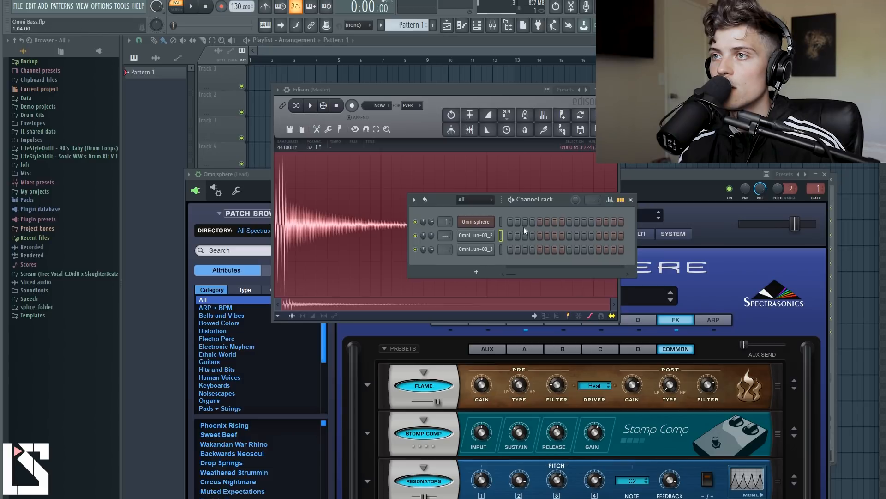
left_click(485, 251)
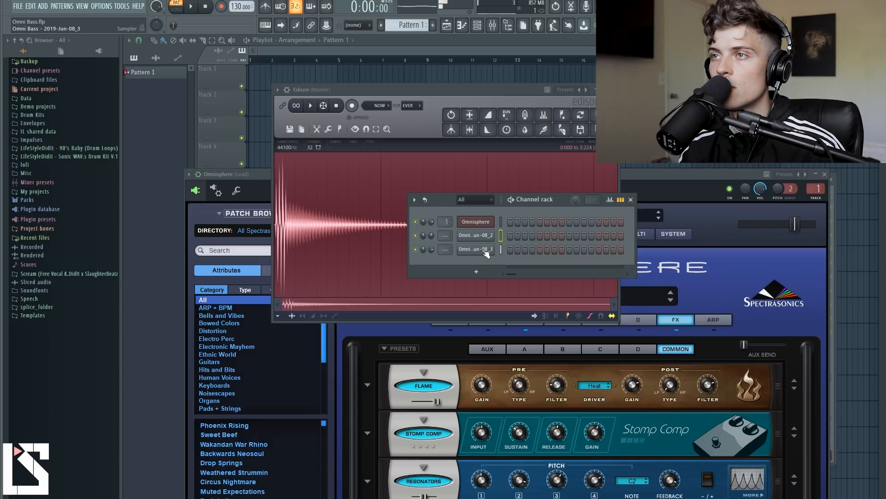
Clear the open windows from the workspace, then reopen Omnisphere and move it higher to show the full effects rack
key("F12")
key("F9")
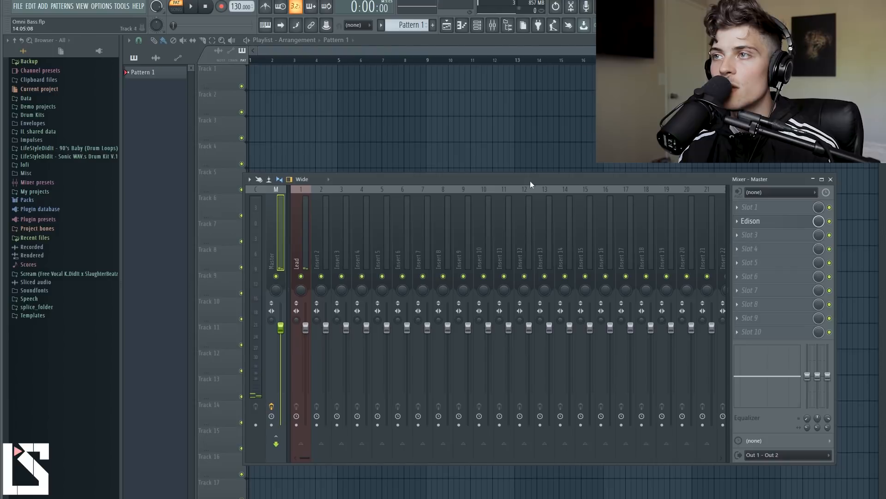
left_click(831, 180)
left_click(474, 220)
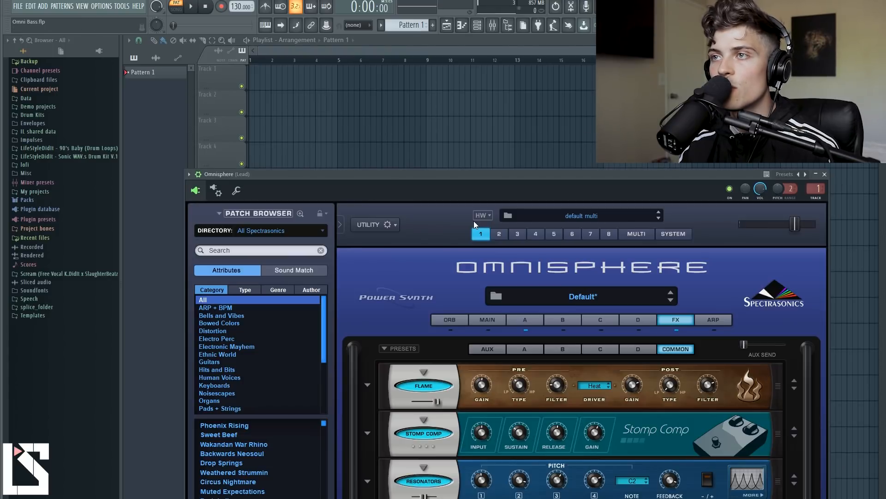
left_click_drag(461, 185, 469, 64)
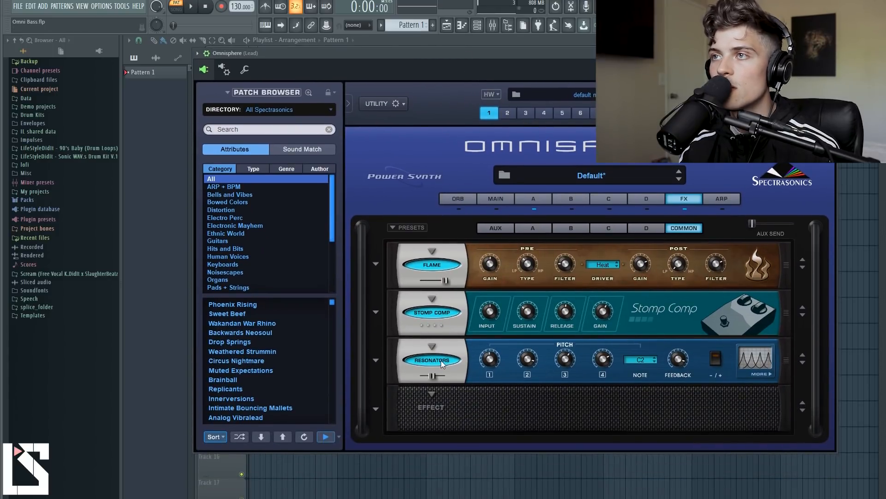
Enable layer B with a reduced amp level and set its oscillator to the Anvil Strike sample
left_click(574, 208)
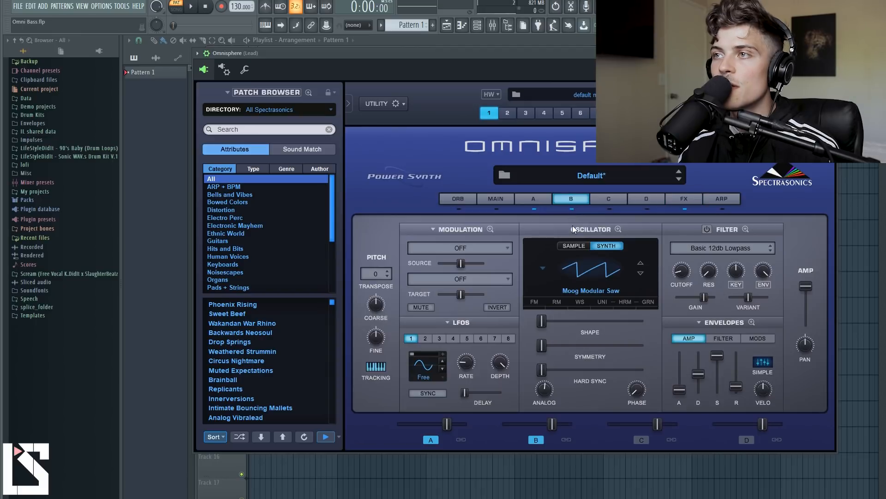
left_click_drag(813, 291, 812, 316)
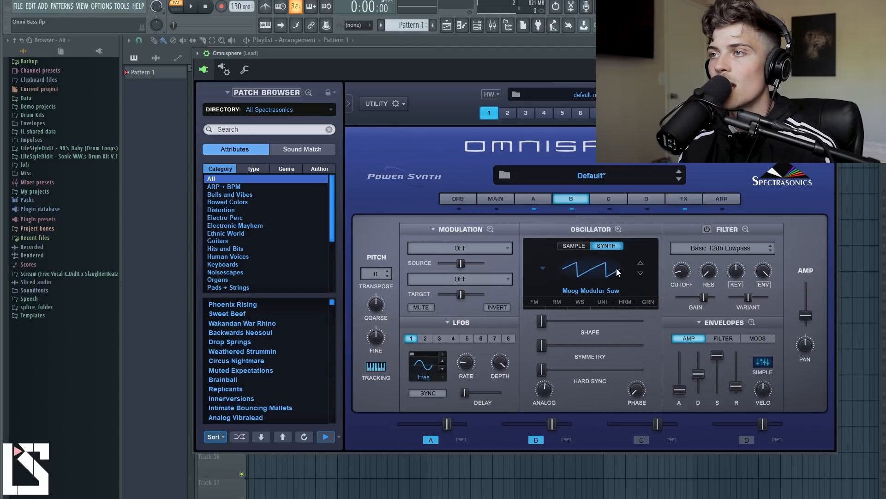
left_click(578, 242)
left_click(583, 269)
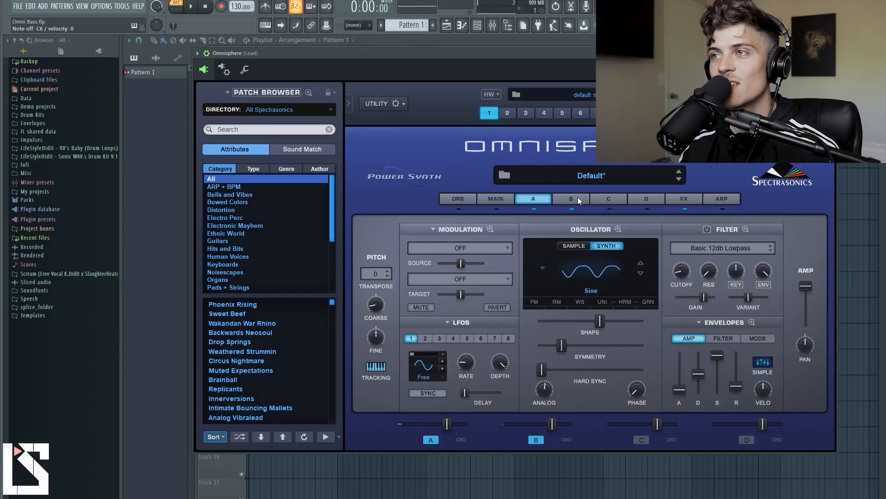
left_click(577, 197)
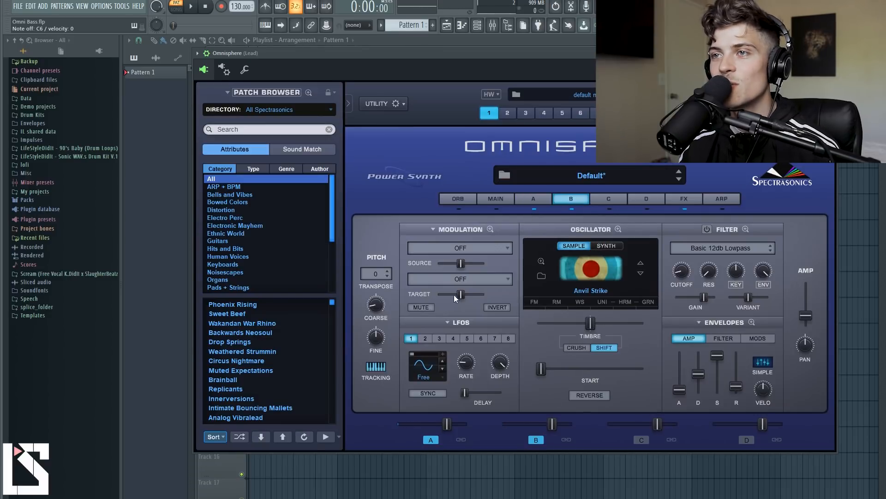
With the effects rack temporarily bypassed, slightly lower layer B's level and give its amp envelope a slower attack and lower sustain
left_click(687, 198)
left_click(685, 208)
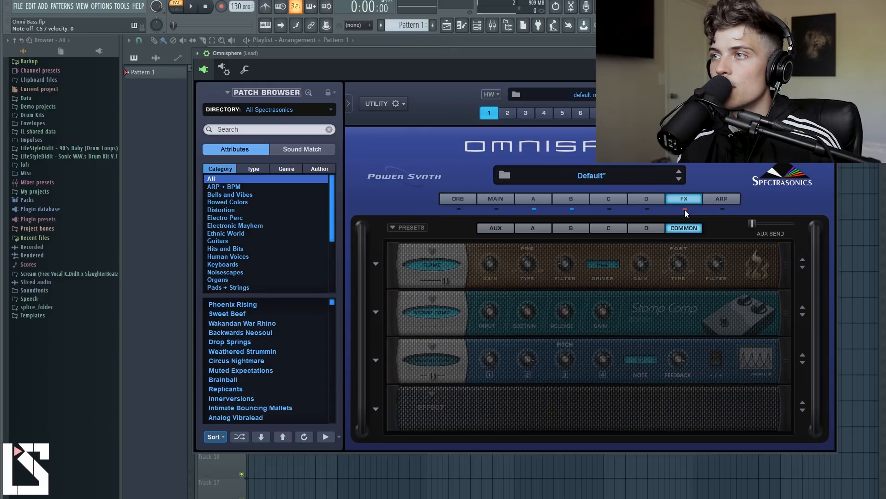
left_click(577, 201)
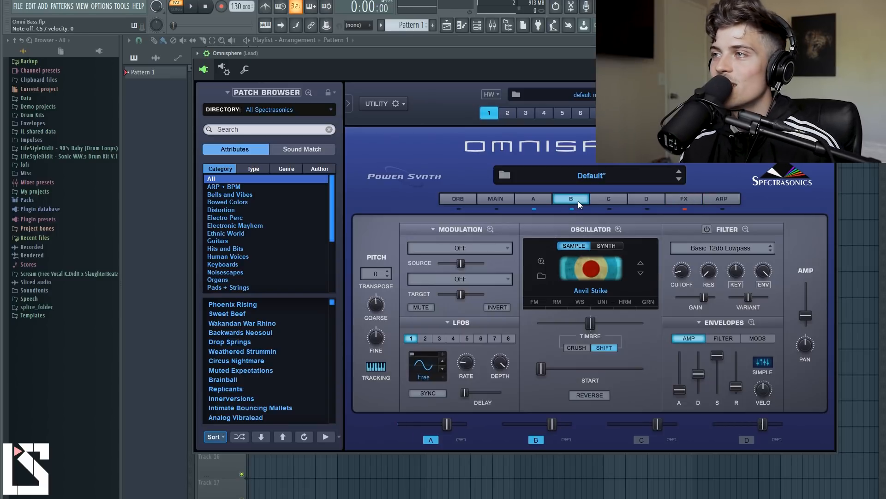
mouse_move(809, 320)
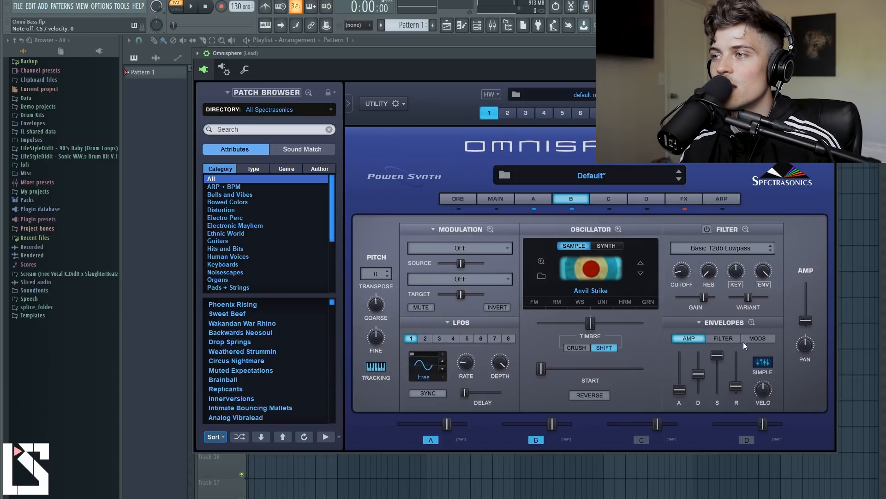
left_click_drag(717, 358, 680, 386)
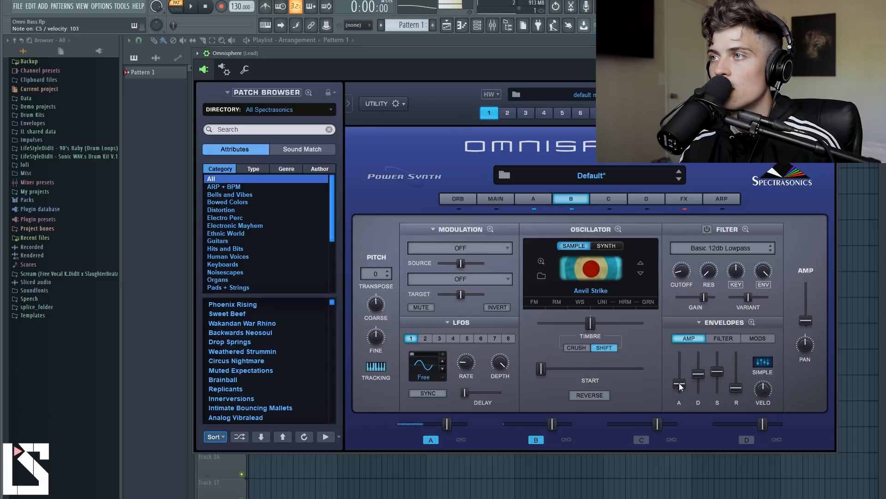
left_click(688, 202)
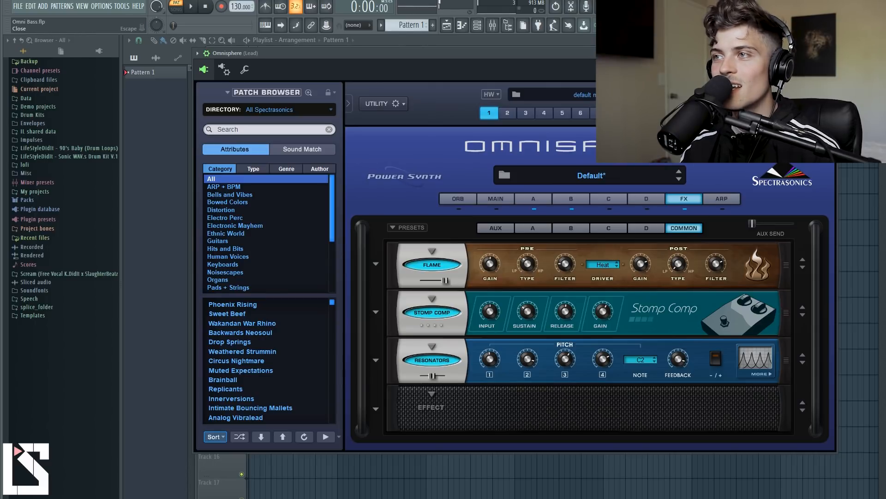
Close Omnisphere and choose an effect plugin for the first slot of the Lead mixer track
left_click(830, 53)
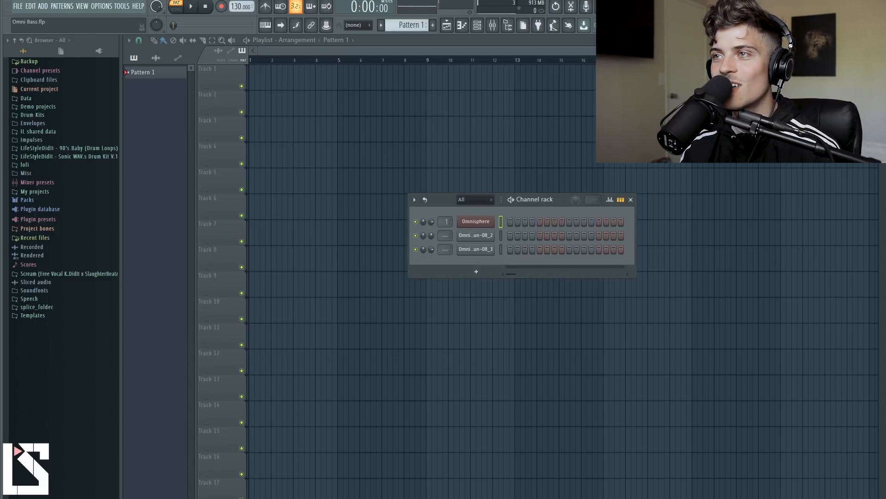
left_click(492, 25)
left_click(738, 221)
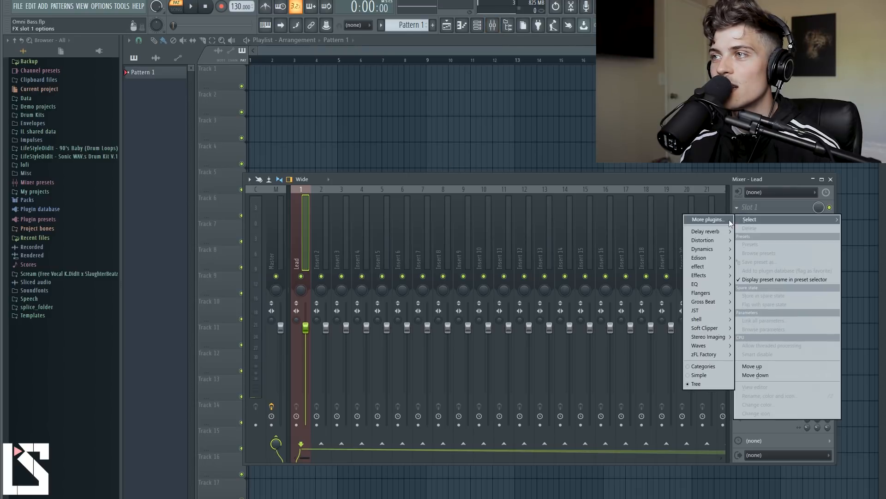
left_click(656, 249)
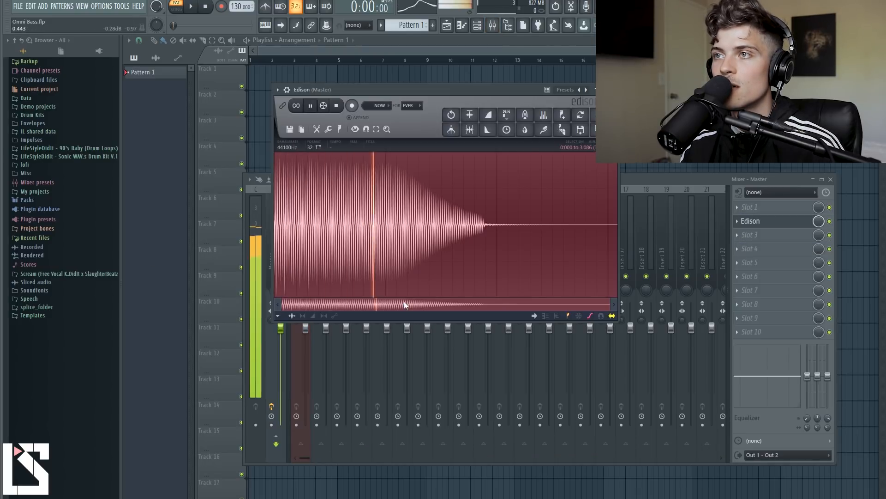